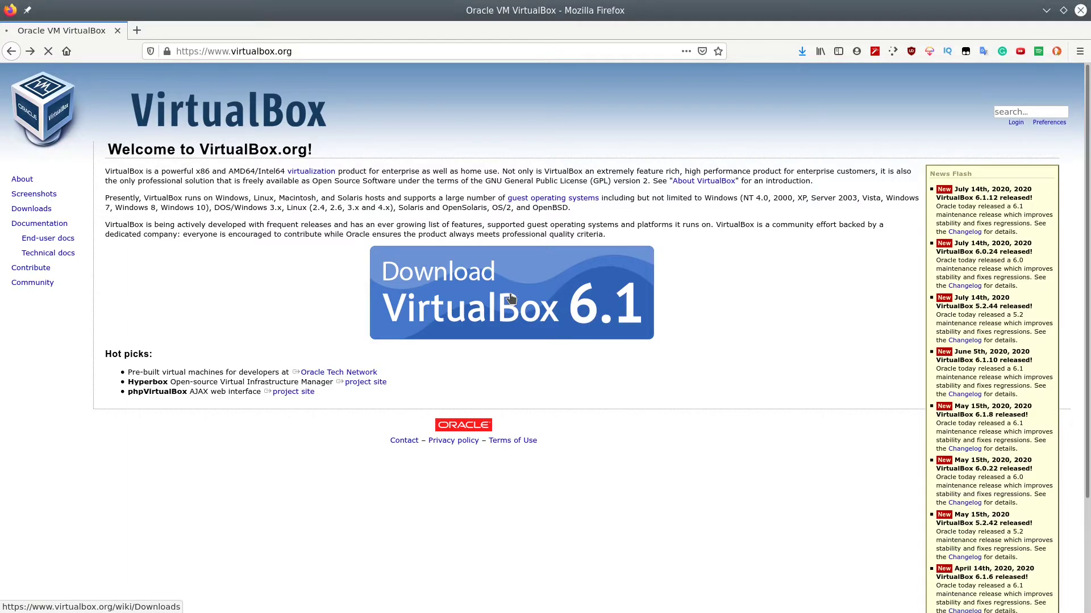
Save the VirtualBox 6.1.12 Fedora 32 RPM from the Linux hosts downloads page
triple_click(158, 304)
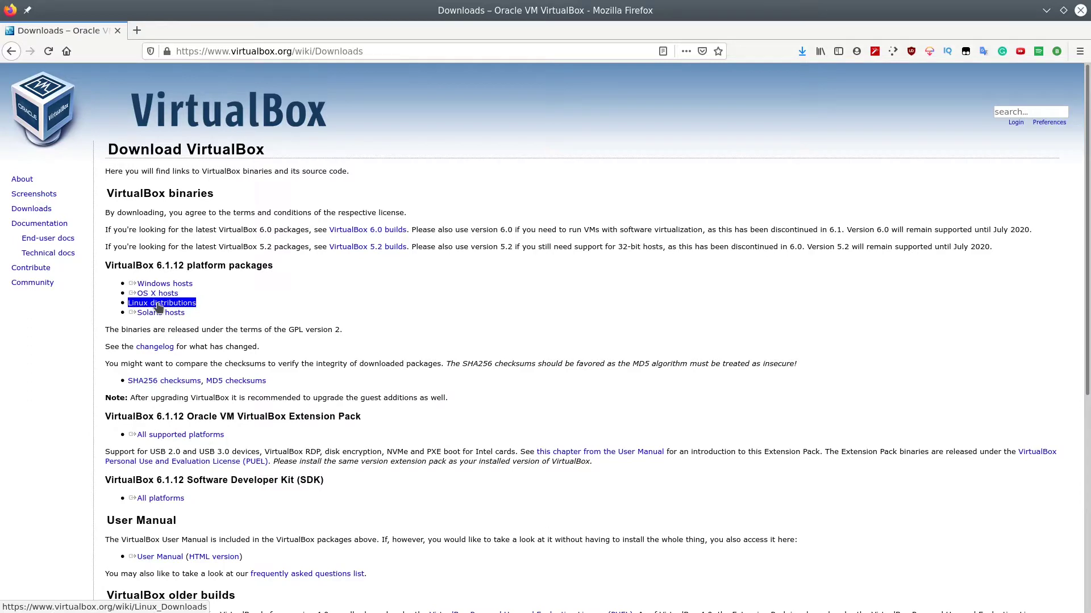
click(158, 304)
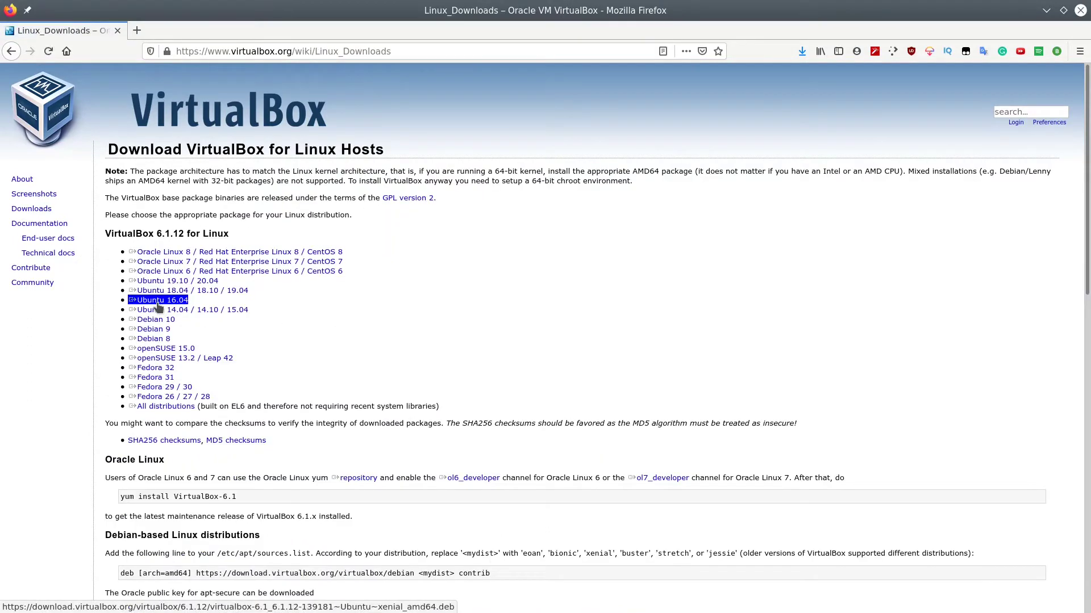
click(162, 370)
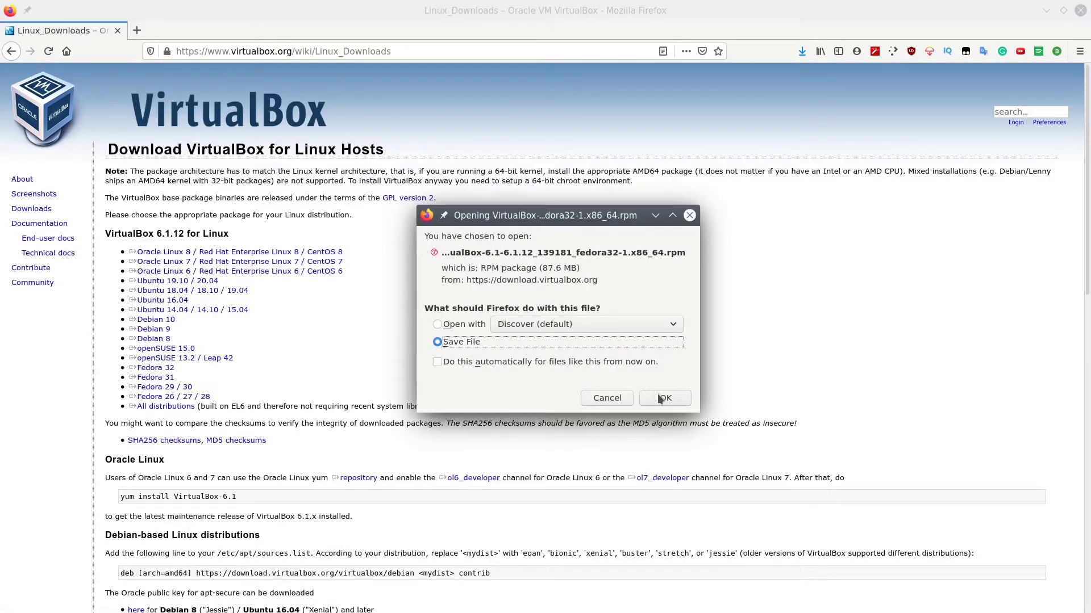
click(592, 396)
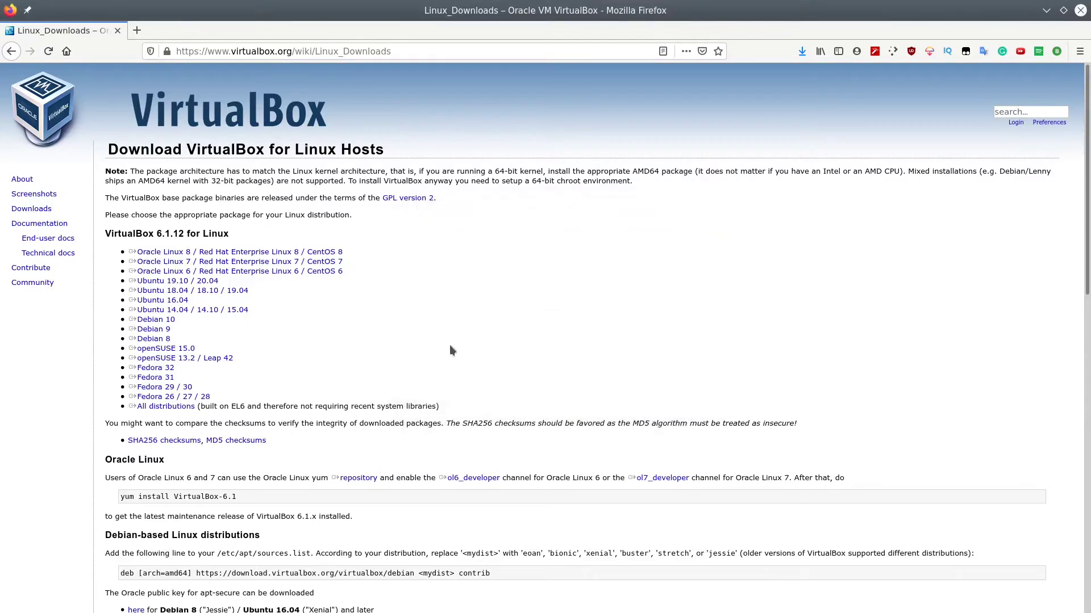
Go back to the main downloads page and cancel the 6.1.12 Extension Pack download
key(alt+Left)
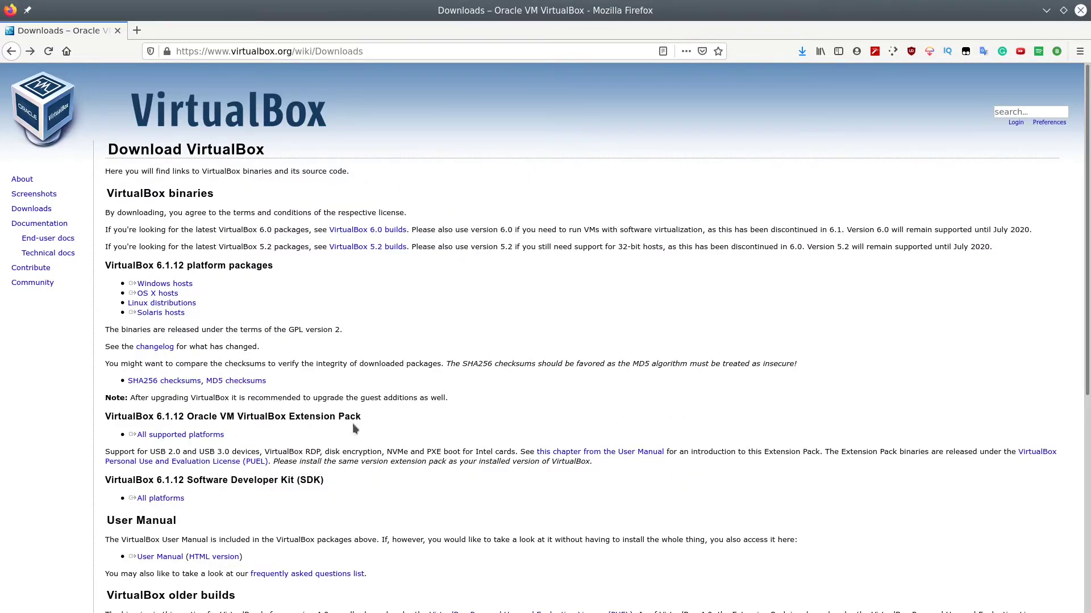
click(169, 435)
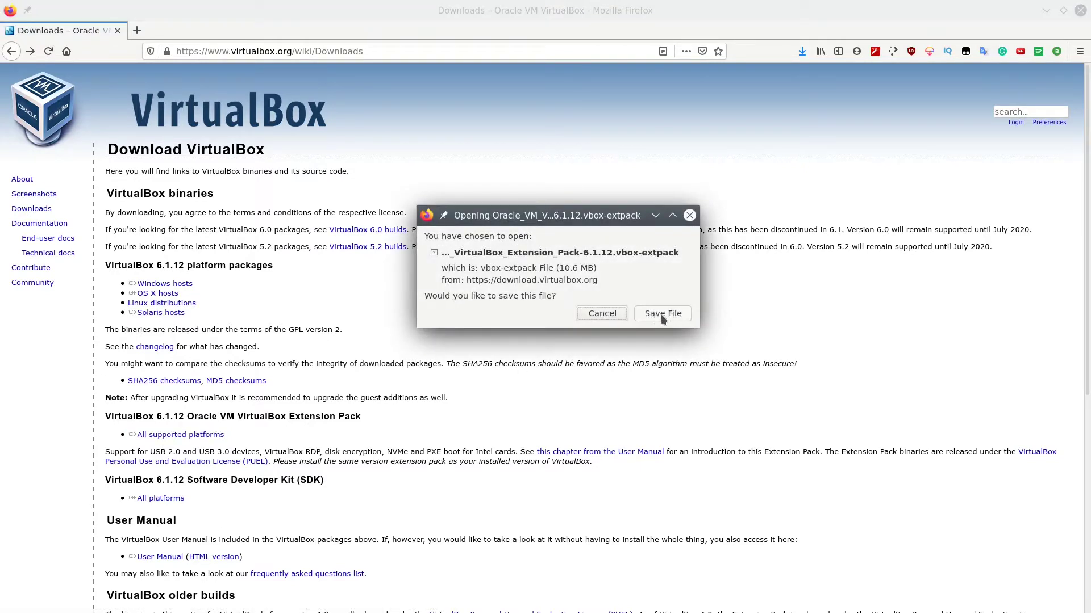
click(590, 315)
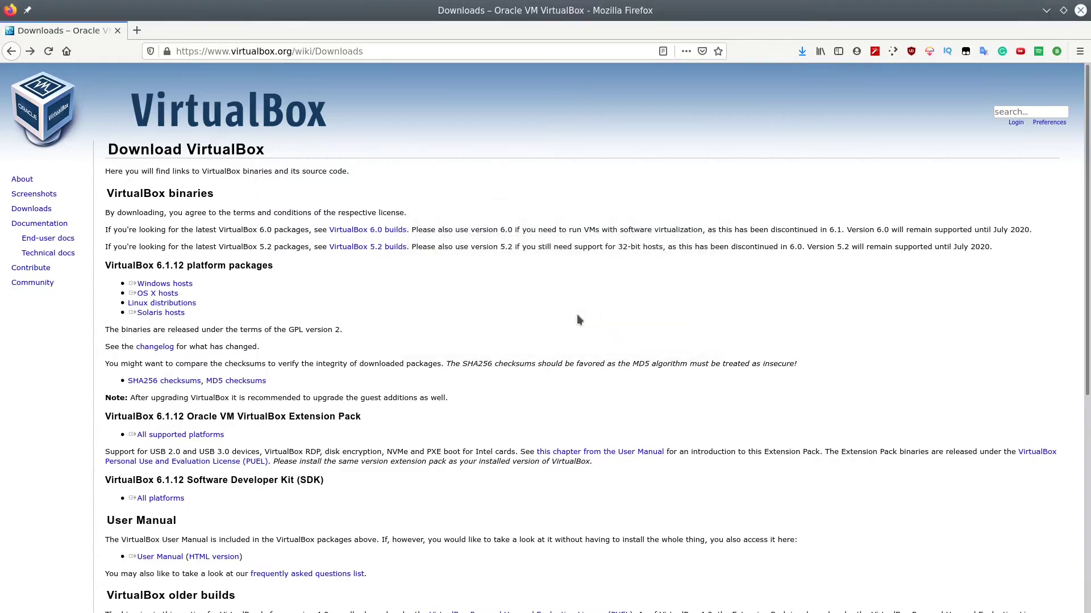
Open a Konsole terminal and a Dolphin file manager window
key(ctrl+alt+t)
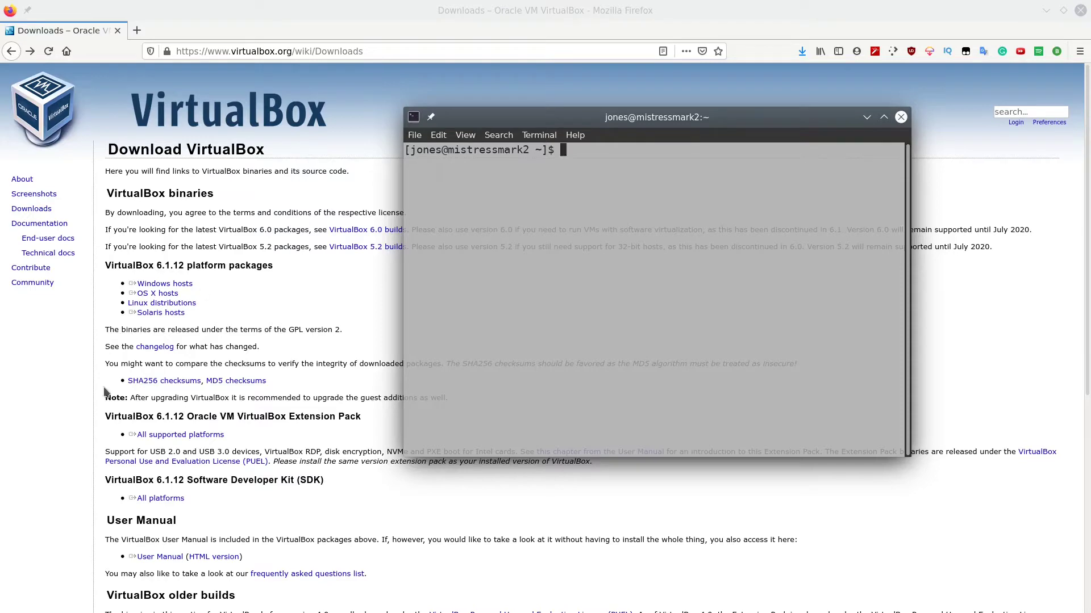
key(super+e)
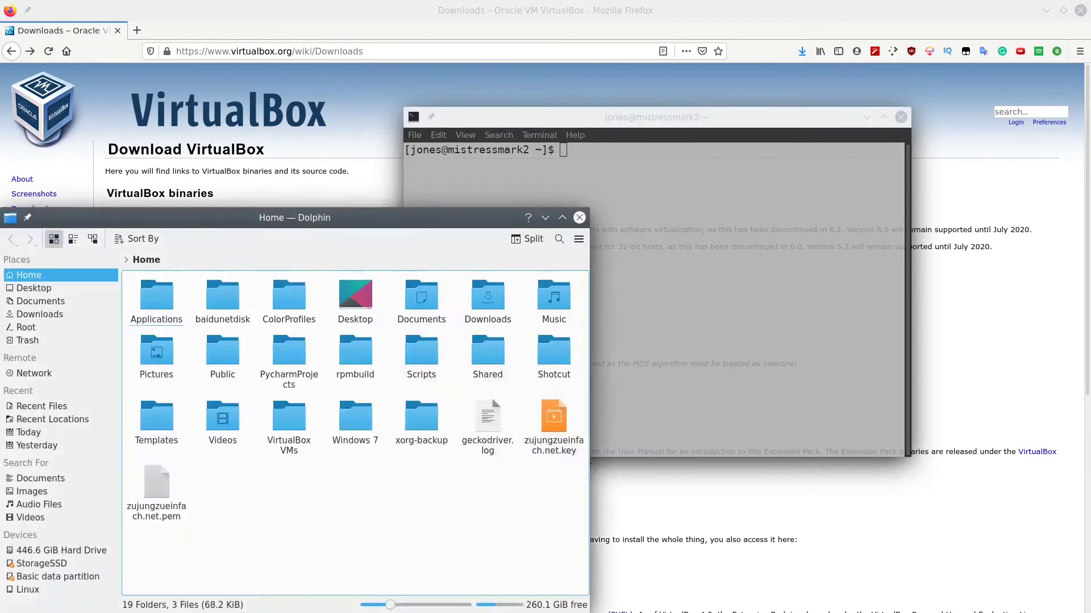
drag(294, 218, 311, 203)
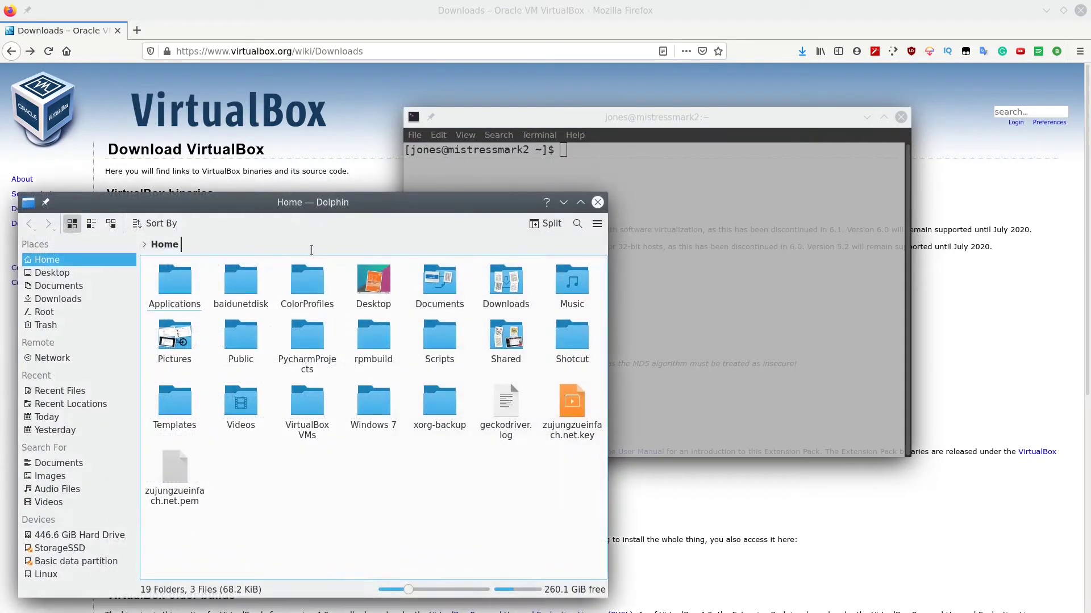
Check that Downloads holds the Extension Pack and the Fedora 32 VirtualBox RPM
click(506, 286)
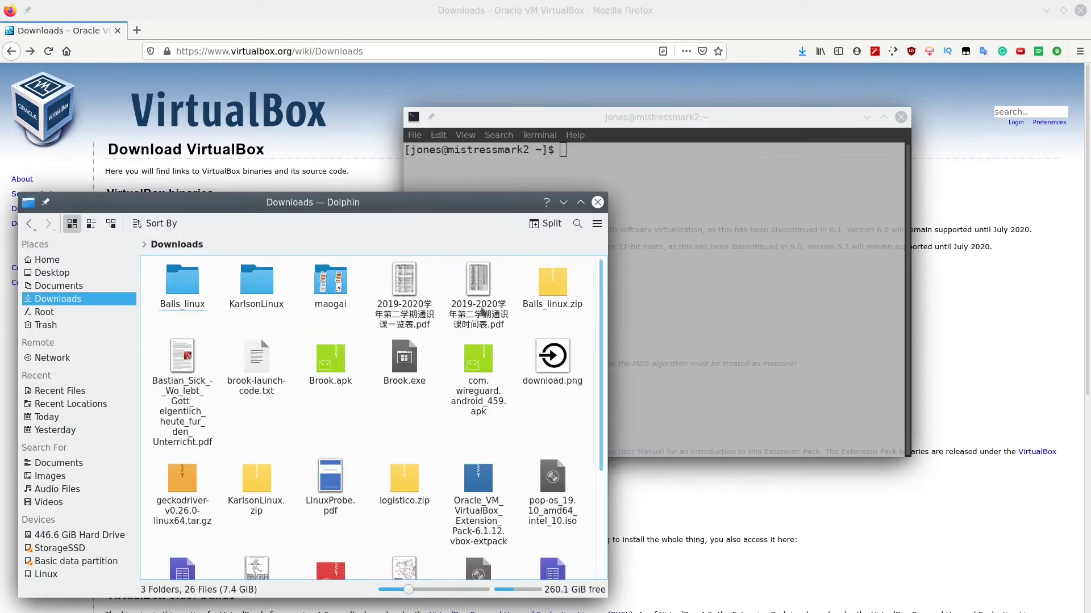
scroll(393, 358, down, 2)
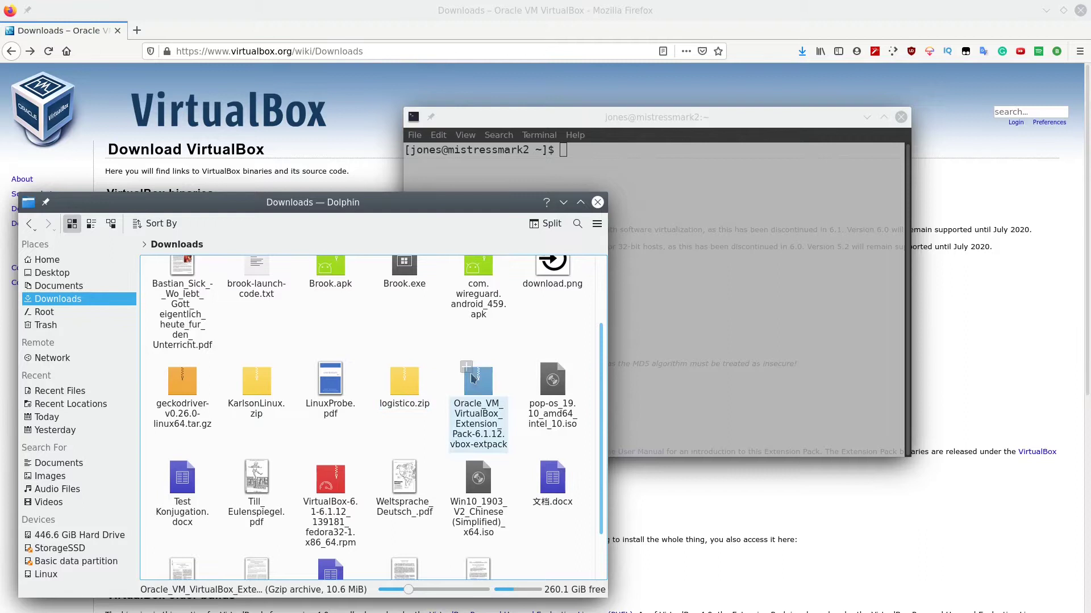
click(491, 391)
scroll(397, 401, down, 1)
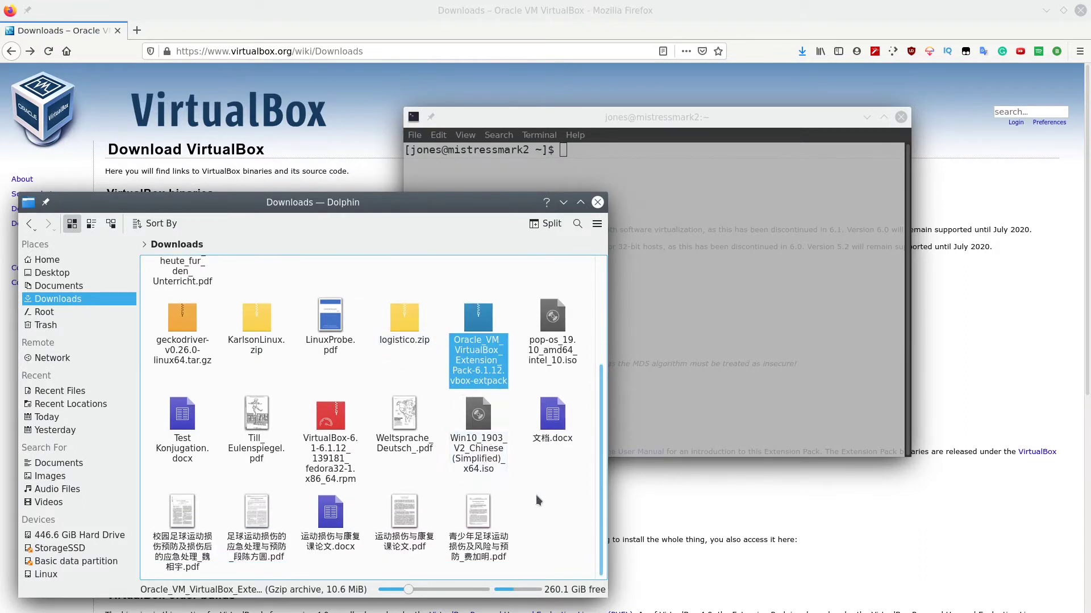
click(333, 435)
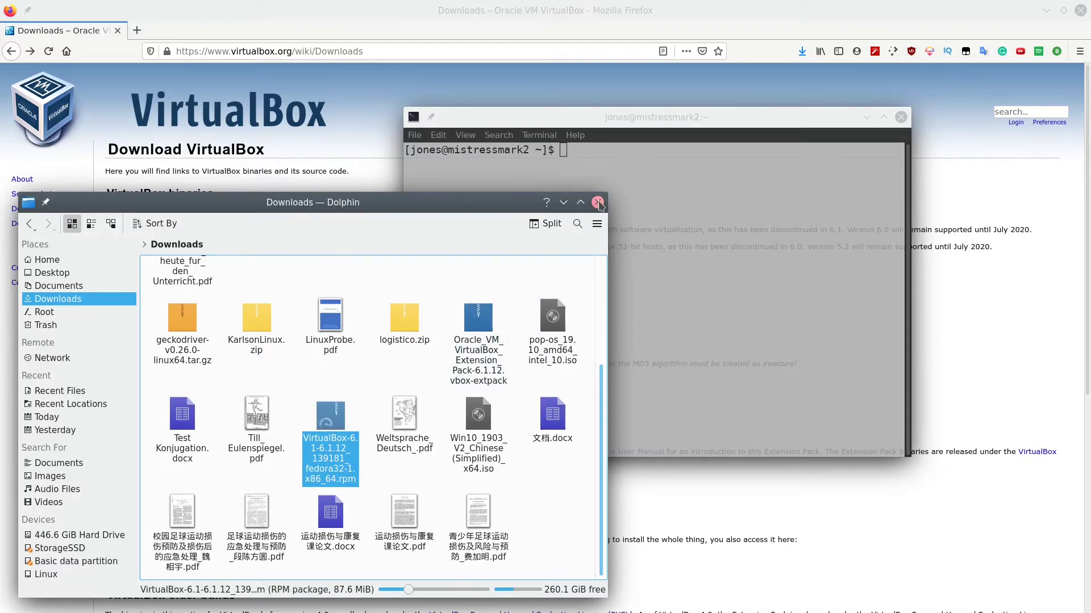
Install the VirtualBox 6.1.12 Fedora 32 RPM from Downloads with sudo rpm -Uvh
click(597, 202)
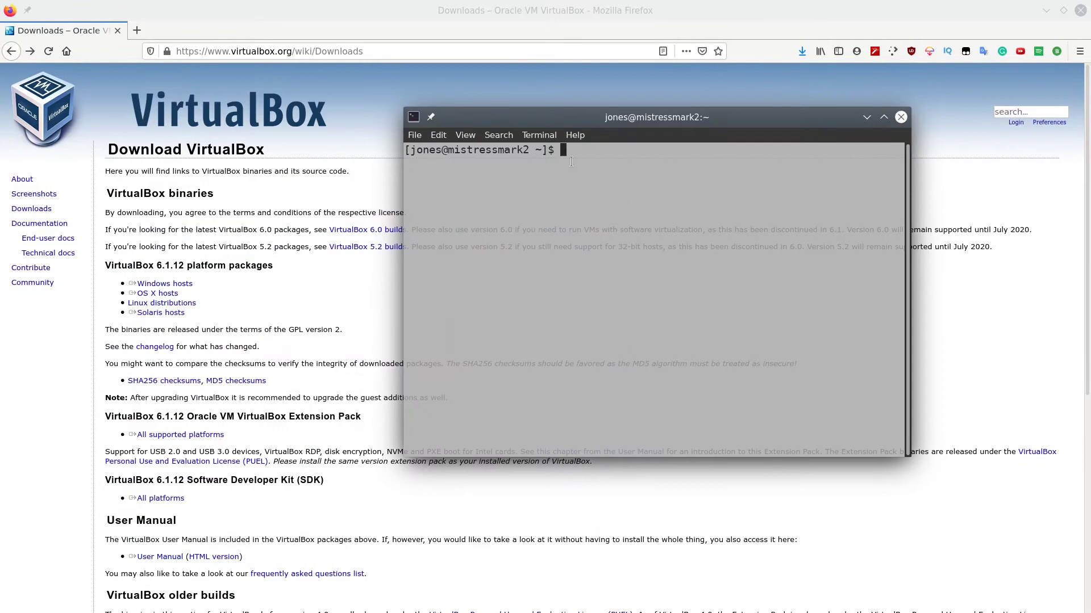
text(cd )
text(Downl)
text(oads)
key(Return)
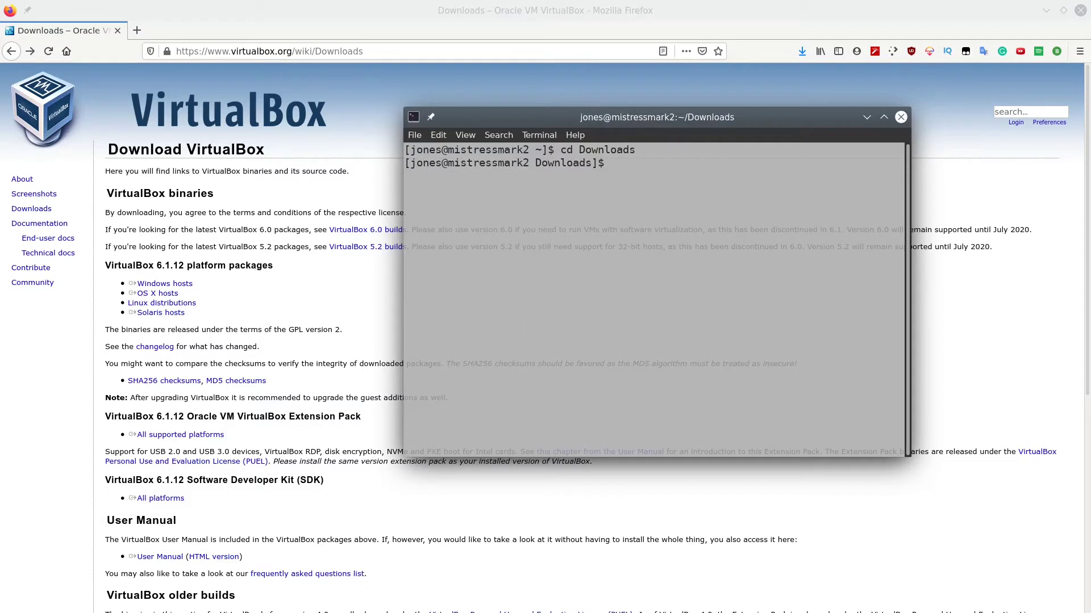
text(ls)
key(Return)
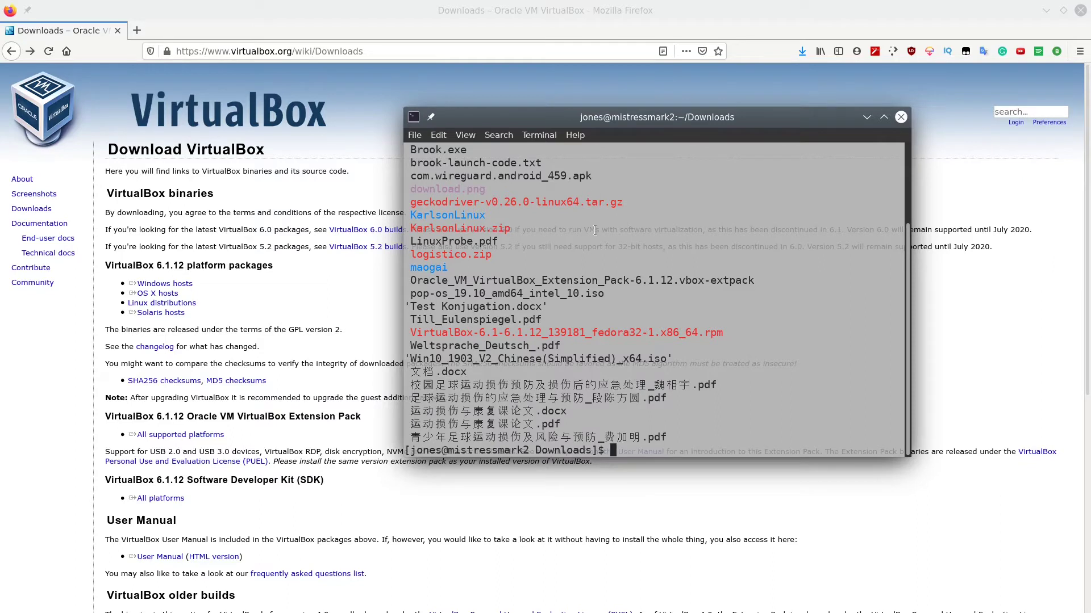
text(sudo r)
text(pm -)
text(Uvh)
drag(412, 326, 724, 332)
key(super+c)
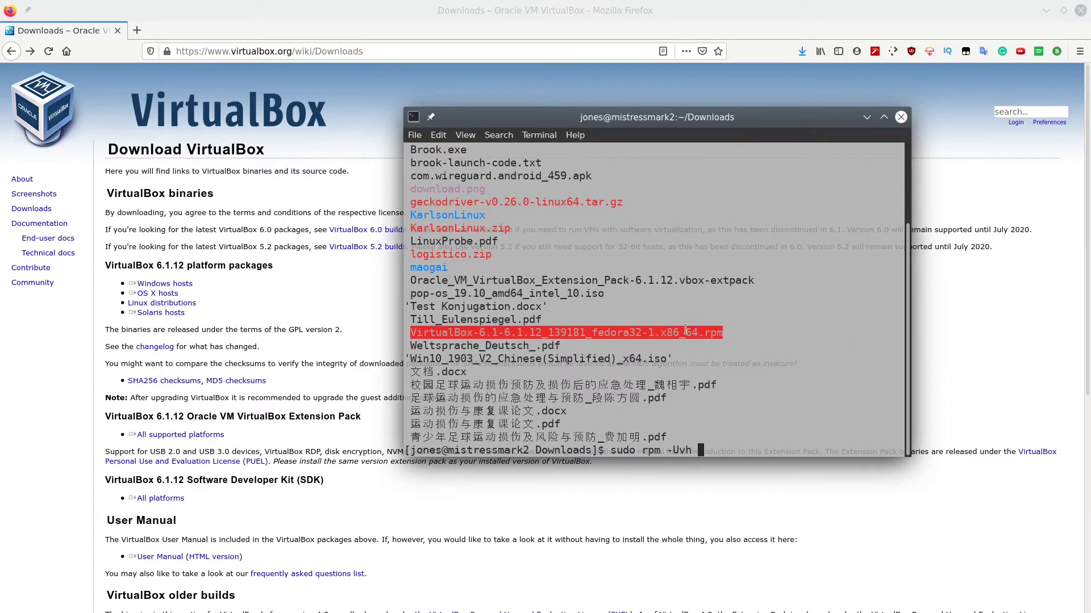
click(742, 410)
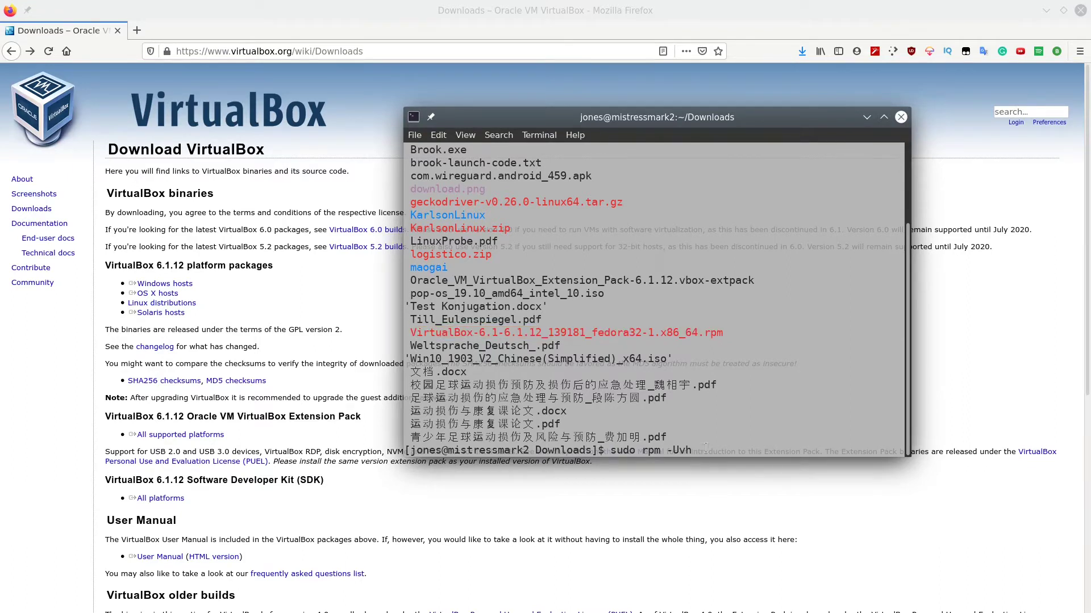
middle_click(742, 410)
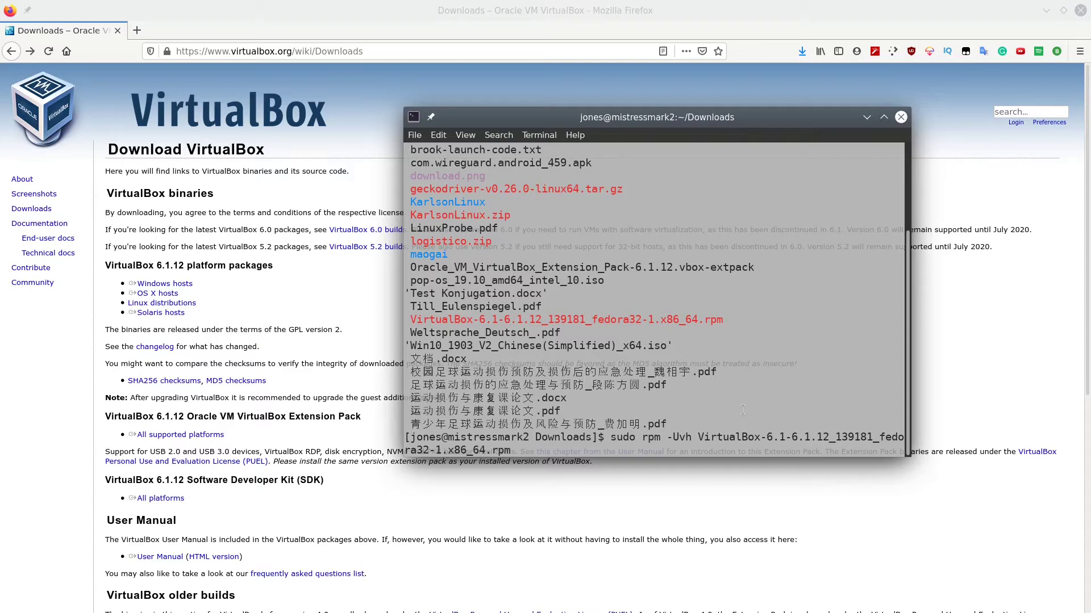
key(Return)
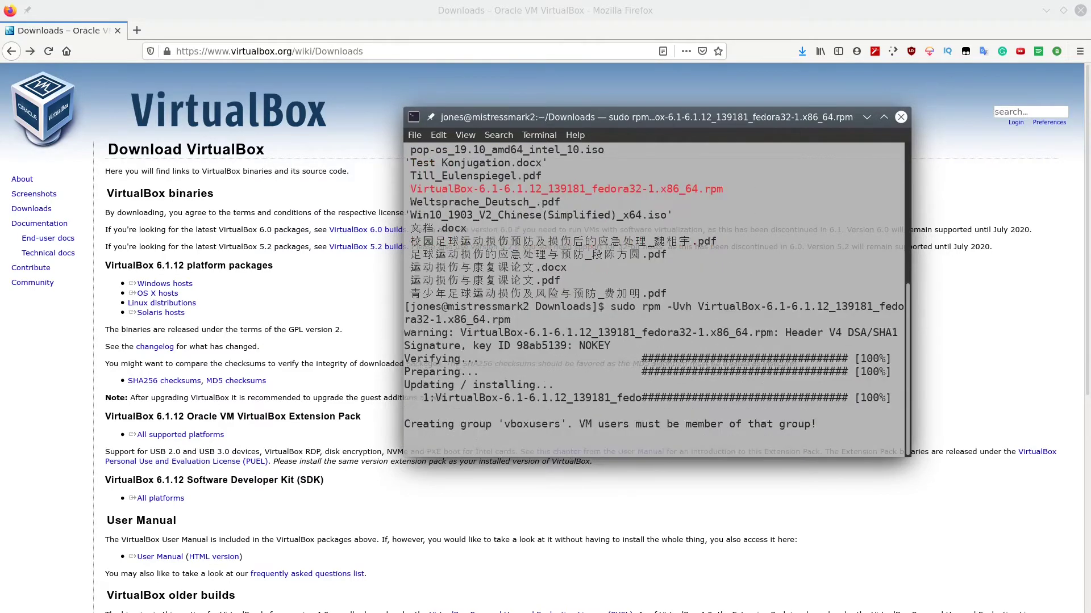
key(Return)
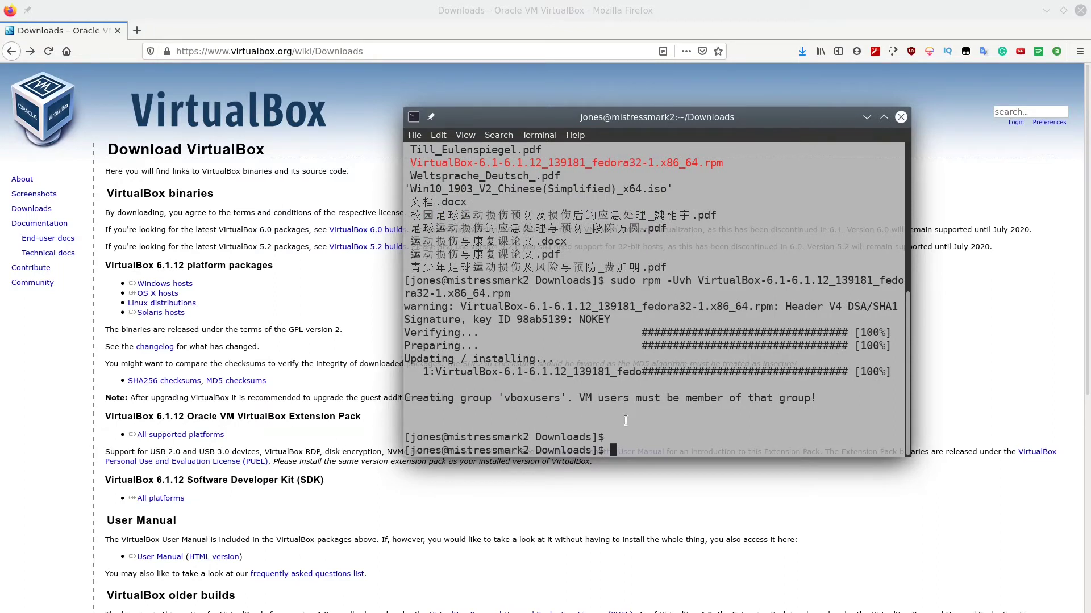
text(sudo )
text(usermod )
text(-a -)
text(G )
text(v)
text(box)
text(users )
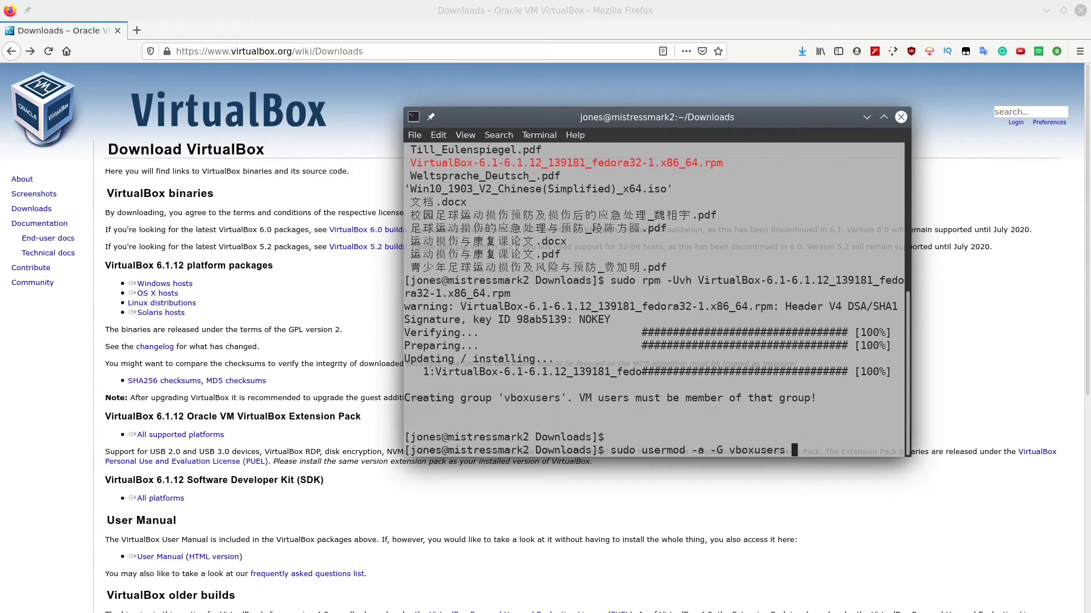
text(jones)
Add user jones to the vboxusers group with usermod and close the terminal
key(Return)
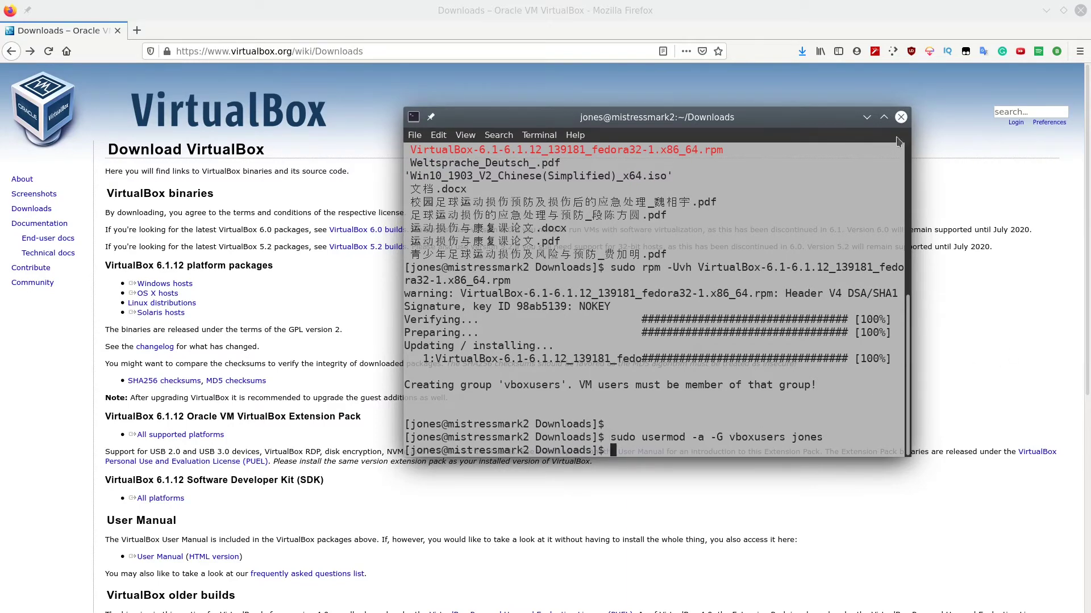
click(901, 116)
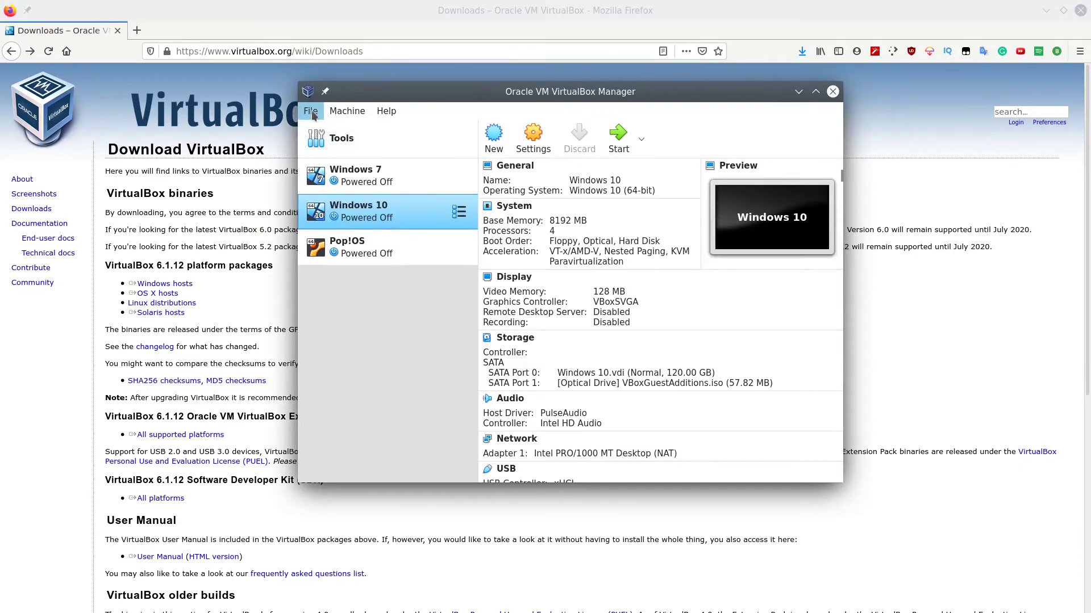
Show the empty Extensions page of VirtualBox Preferences, via File > Preferences
click(312, 114)
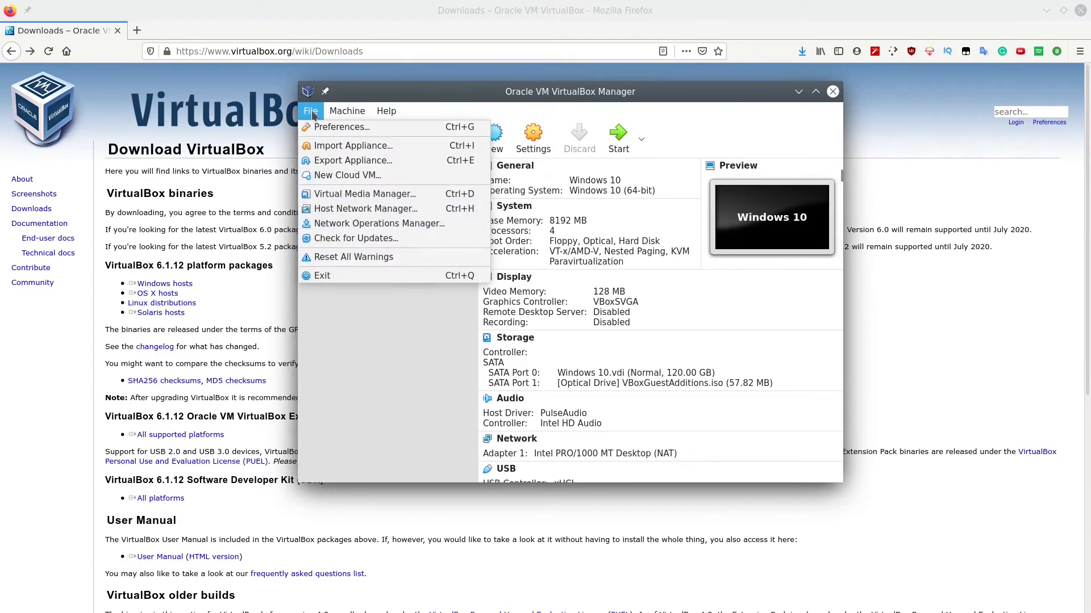
click(340, 127)
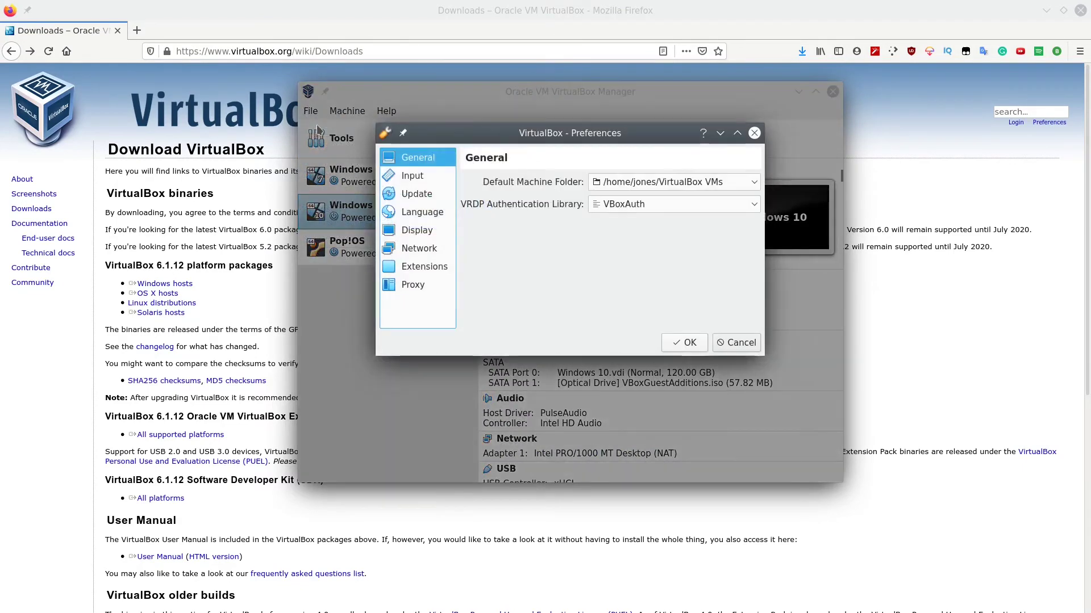
click(414, 266)
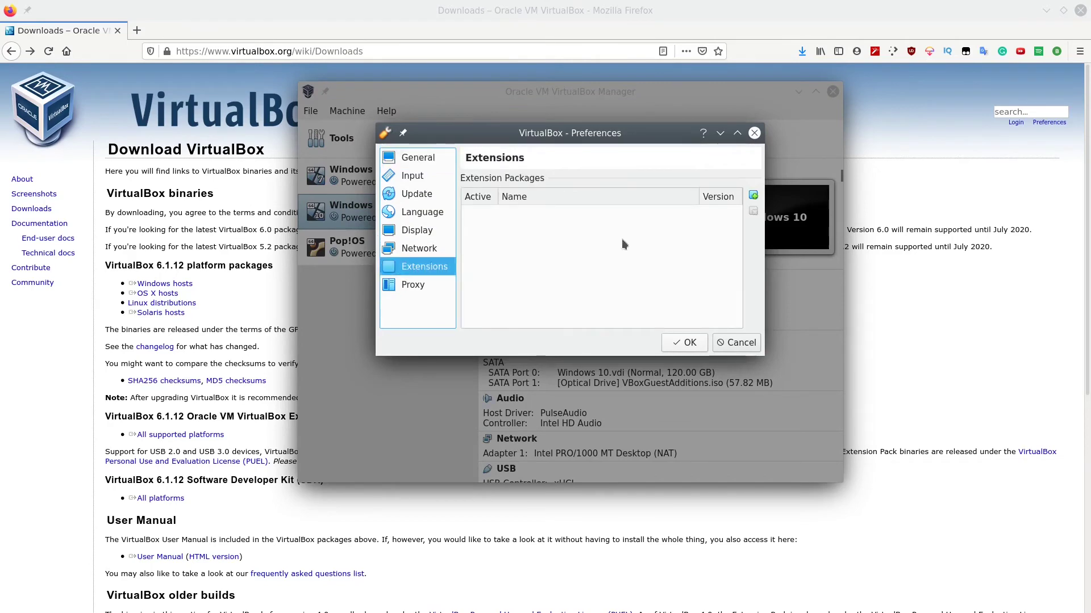
Add Oracle_VM_VirtualBox_Extension_Pack-6.1.12.vbox-extpack from Downloads as a new package
click(755, 194)
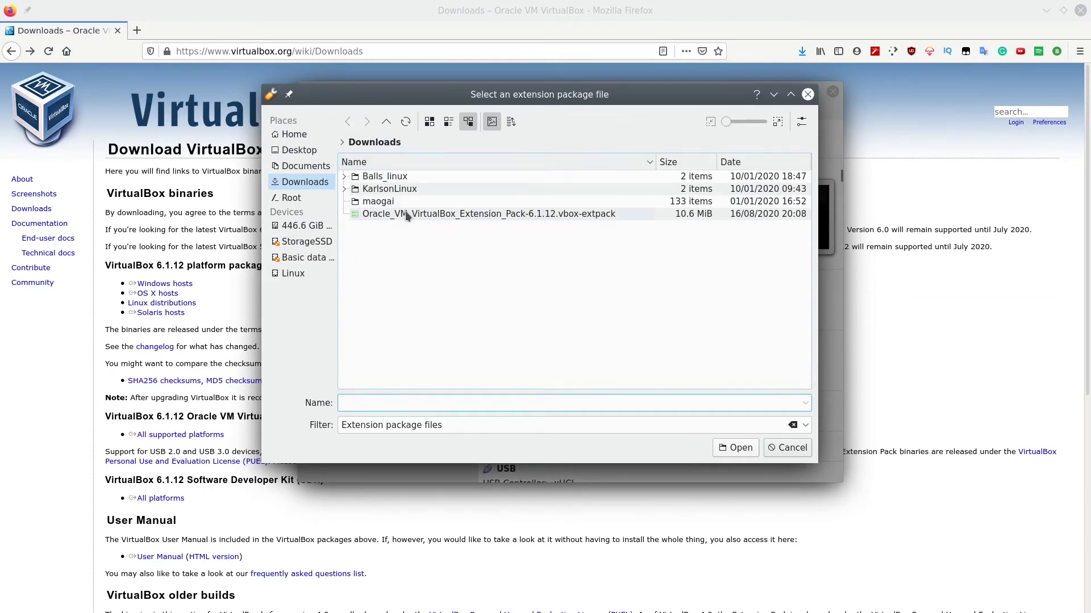
click(444, 214)
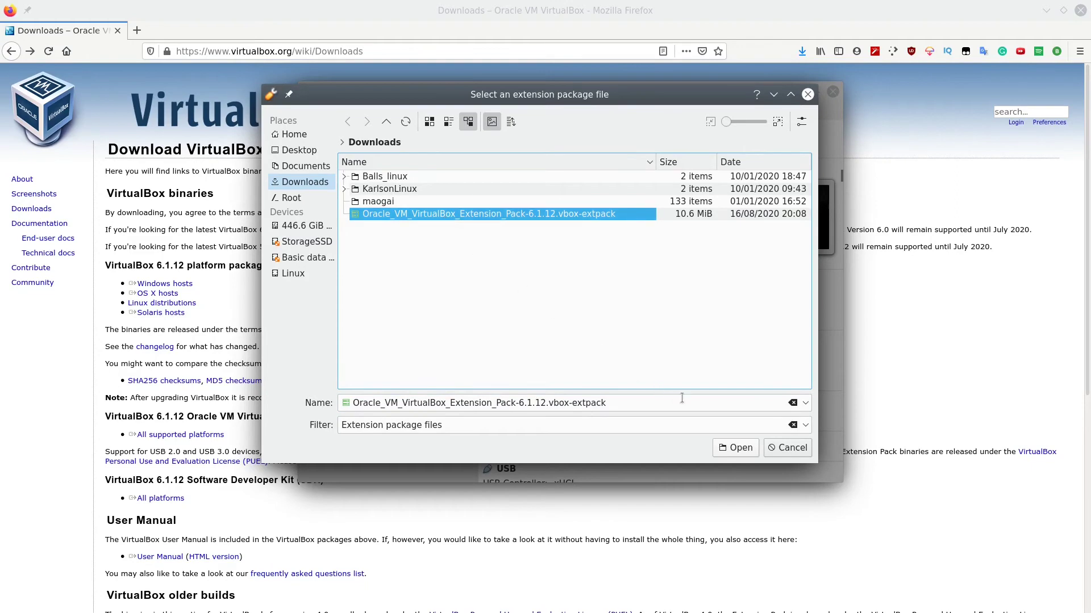
Open the chosen extension pack, confirm its installation, and agree to the license
click(730, 447)
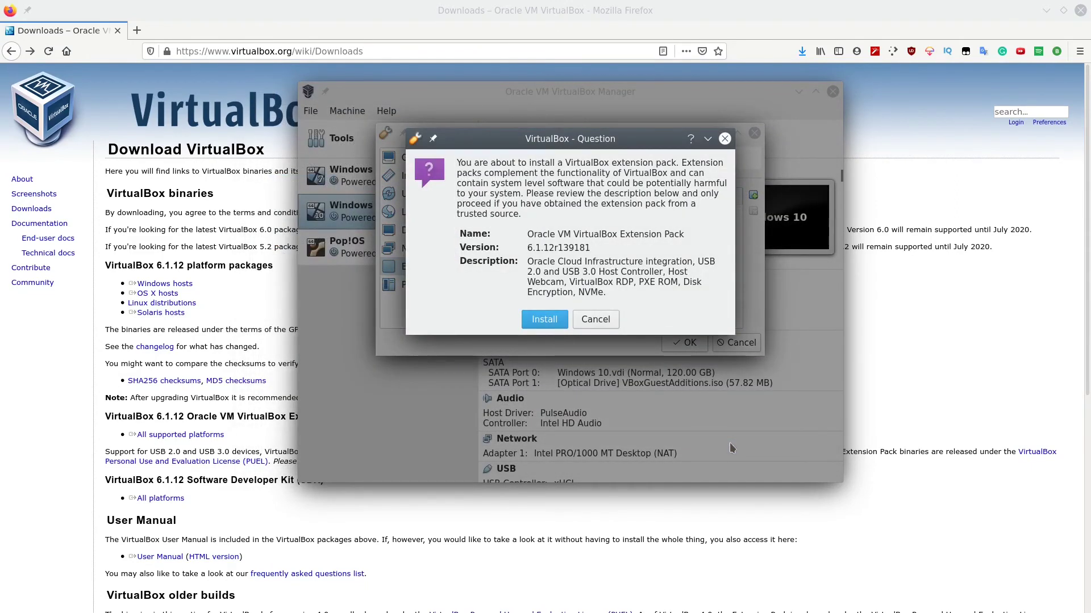
click(539, 321)
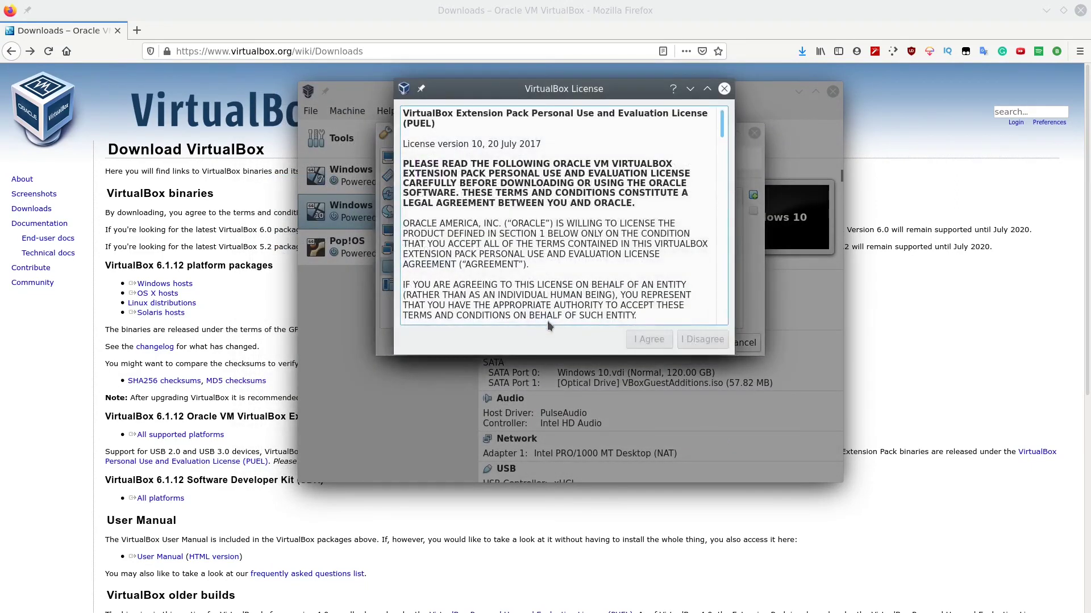
scroll(599, 220, down, 5)
scroll(598, 220, down, 5)
scroll(598, 219, down, 5)
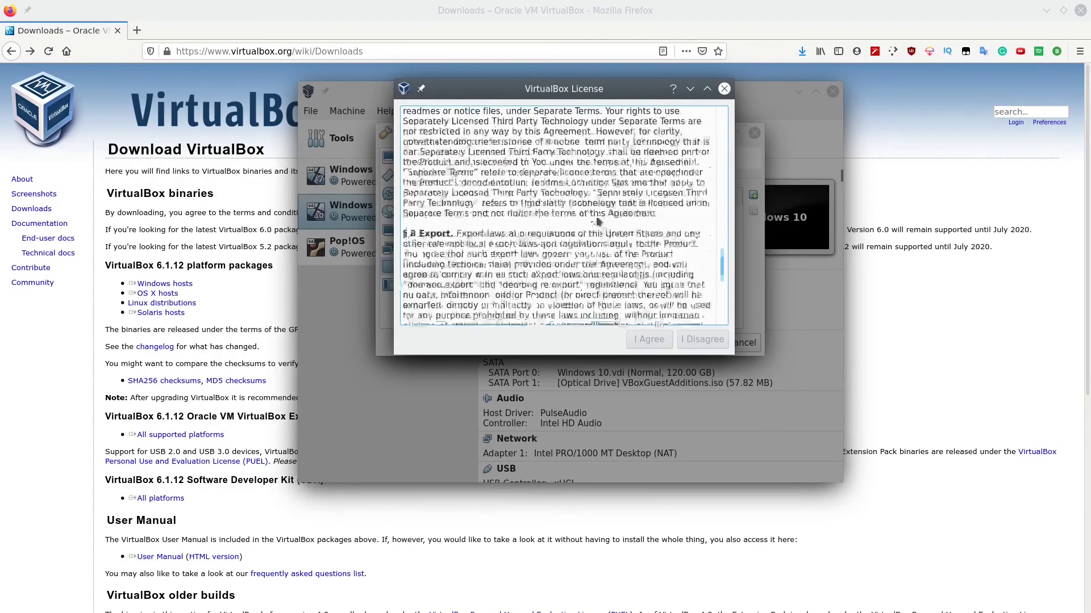
scroll(598, 220, down, 5)
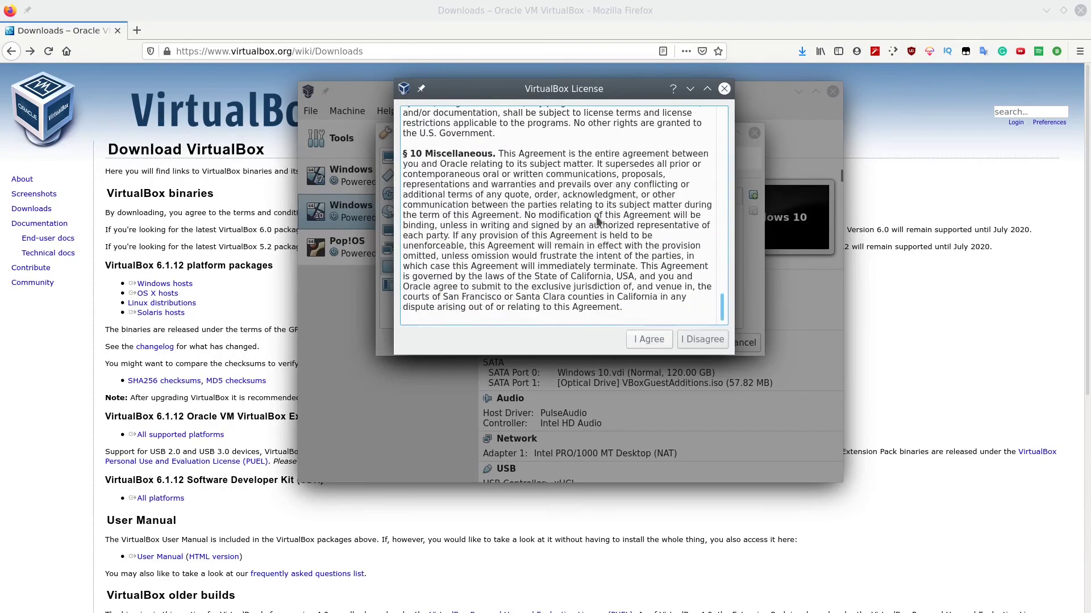
click(649, 340)
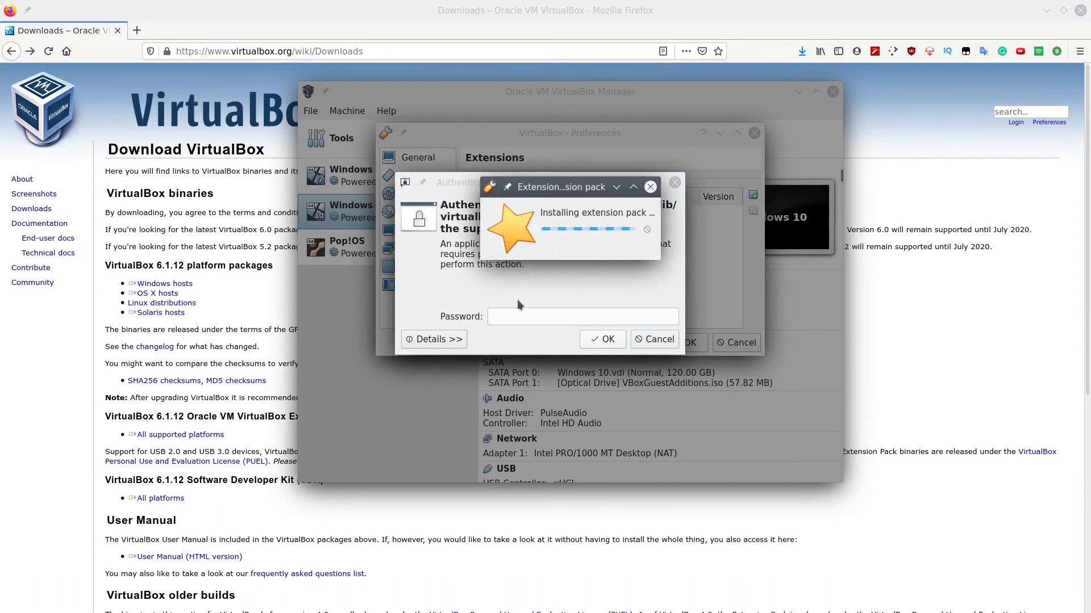
text(•)
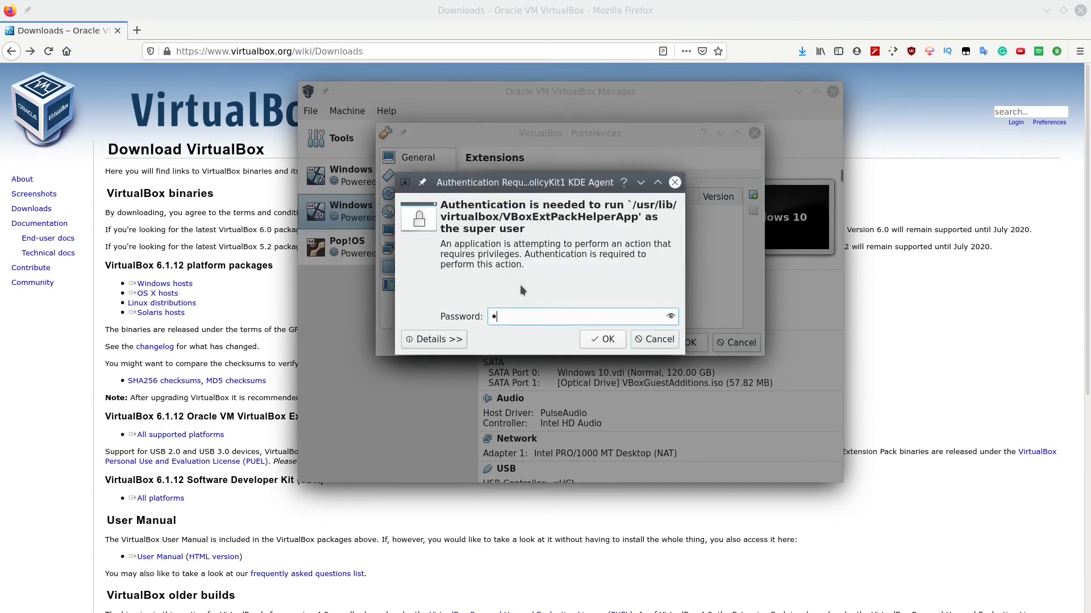
Authorize with the password, dismiss the 6.1.12r139181 success message, and close Preferences
key(Return)
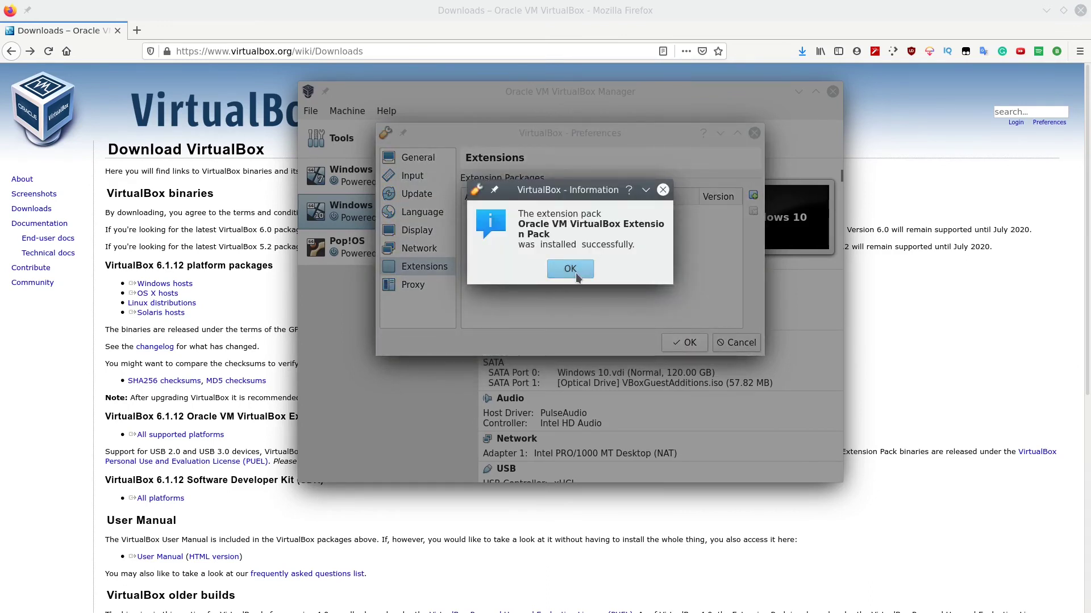
click(575, 277)
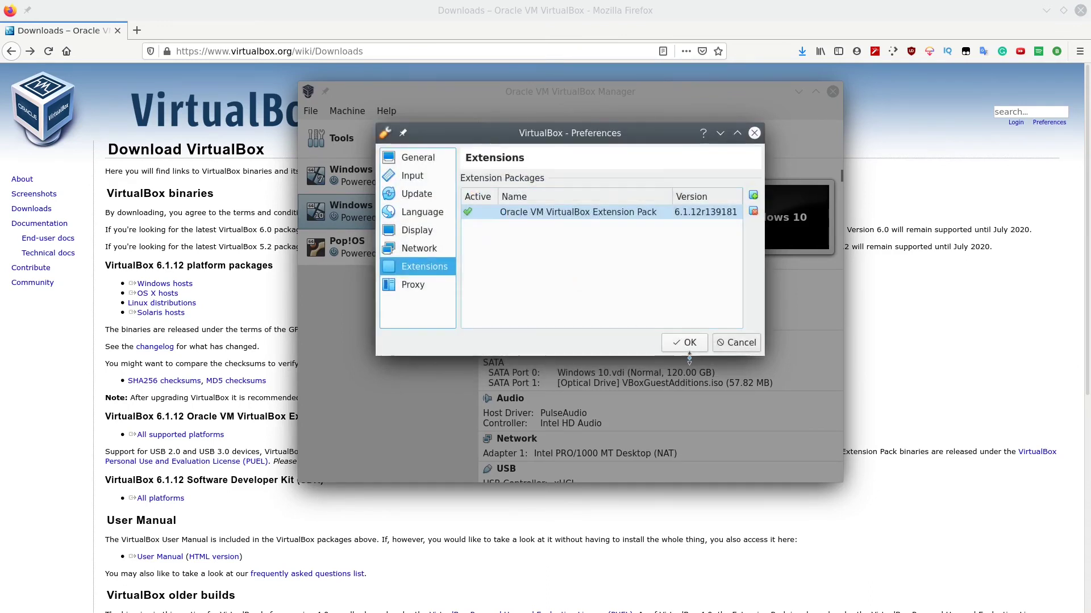
click(685, 343)
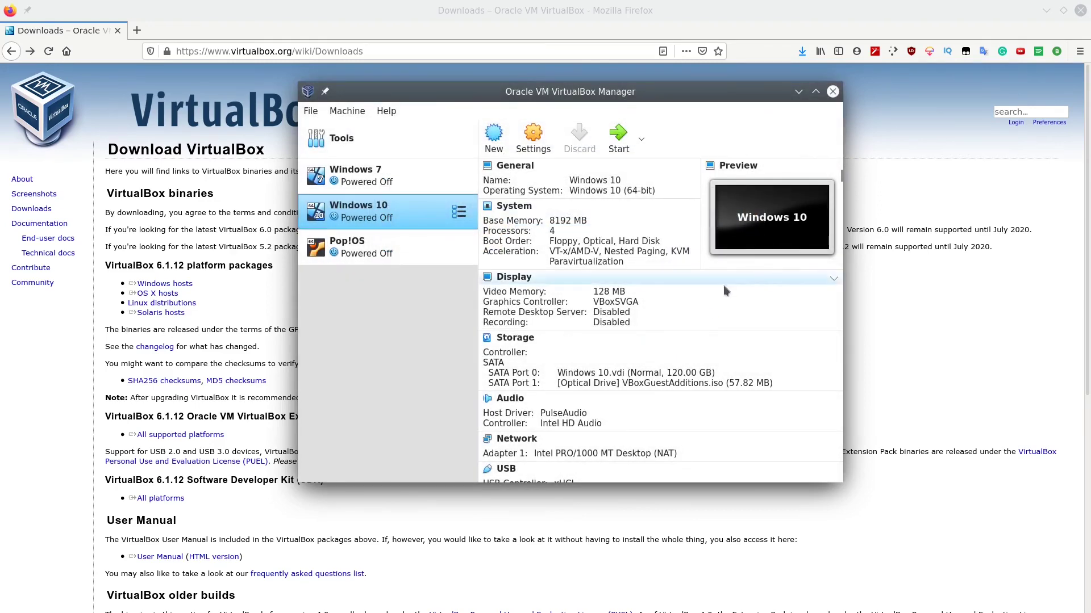